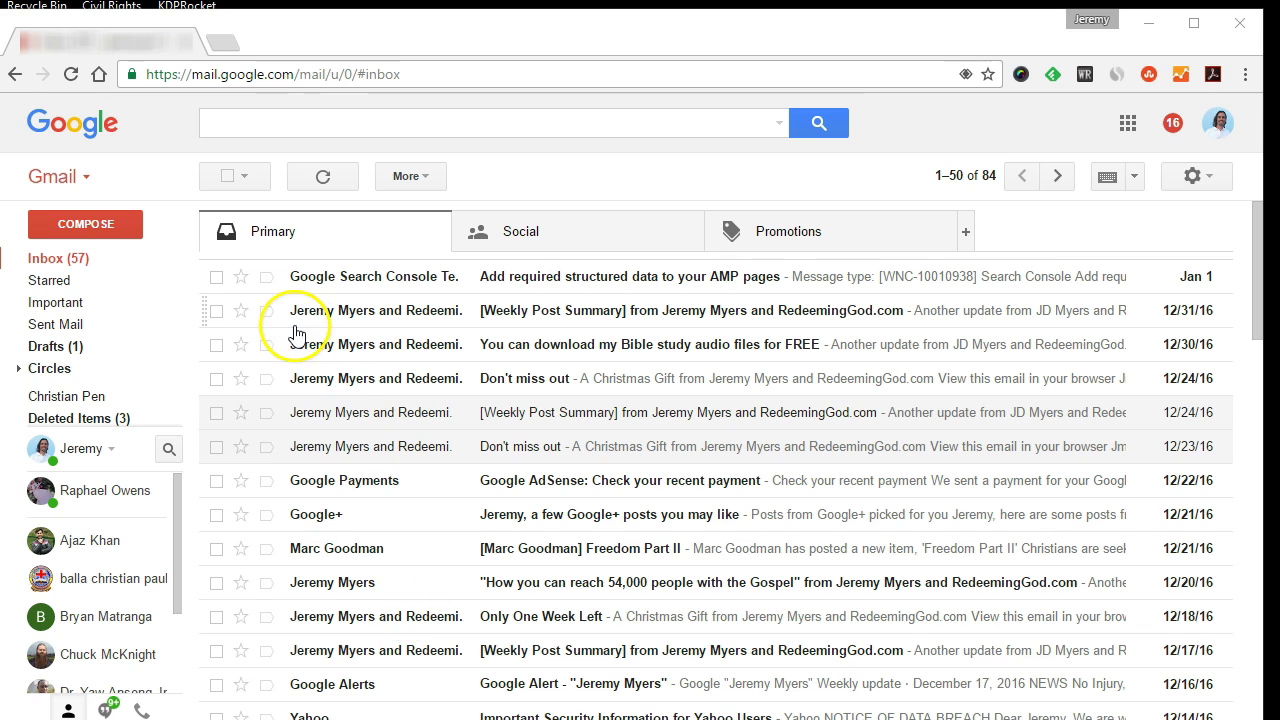
# - Open the Promotions tab to view promotional mail in the inbox
pyautogui.click(805, 250)
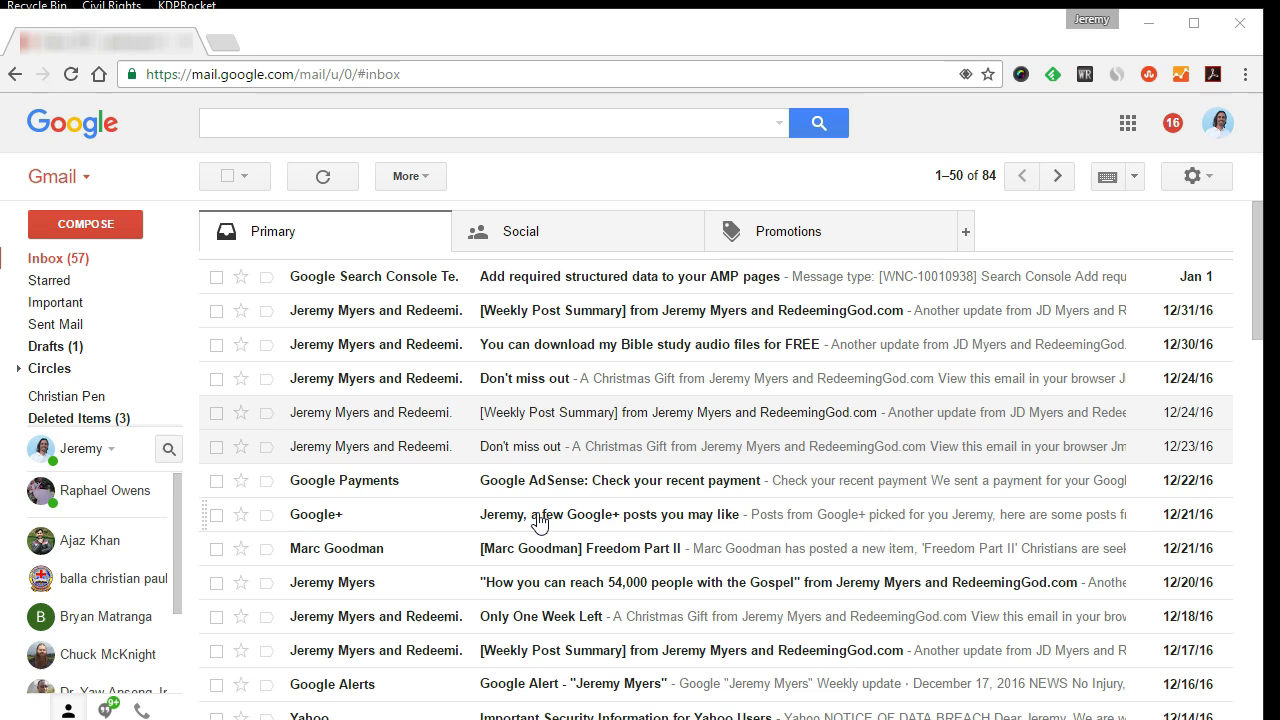
pyautogui.click(602, 532)
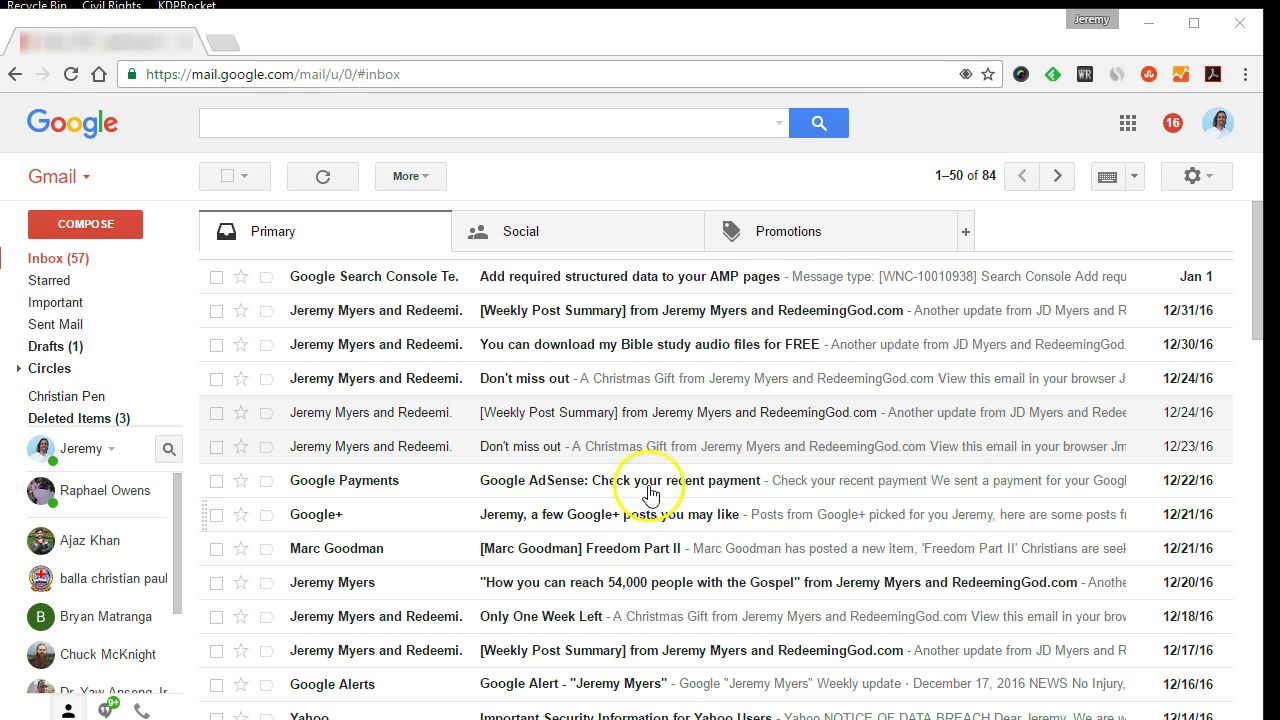
pyautogui.click(789, 242)
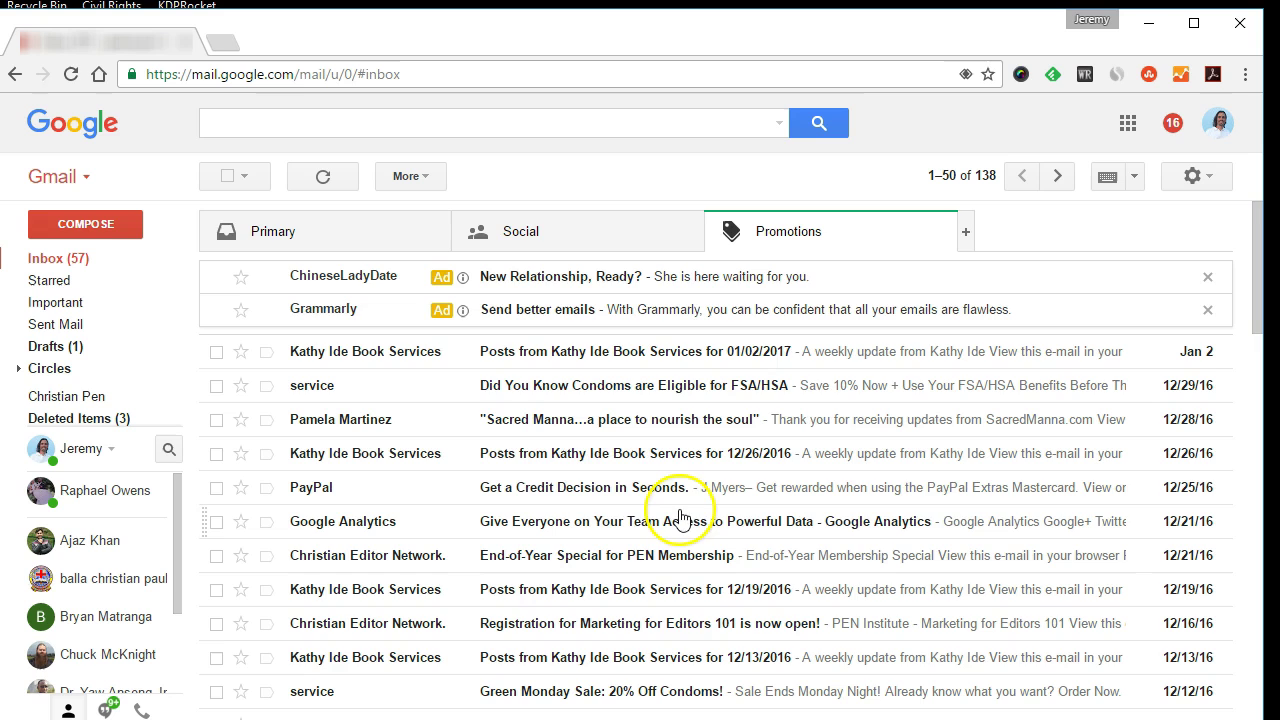
pyautogui.scroll(-3, 586, 486)
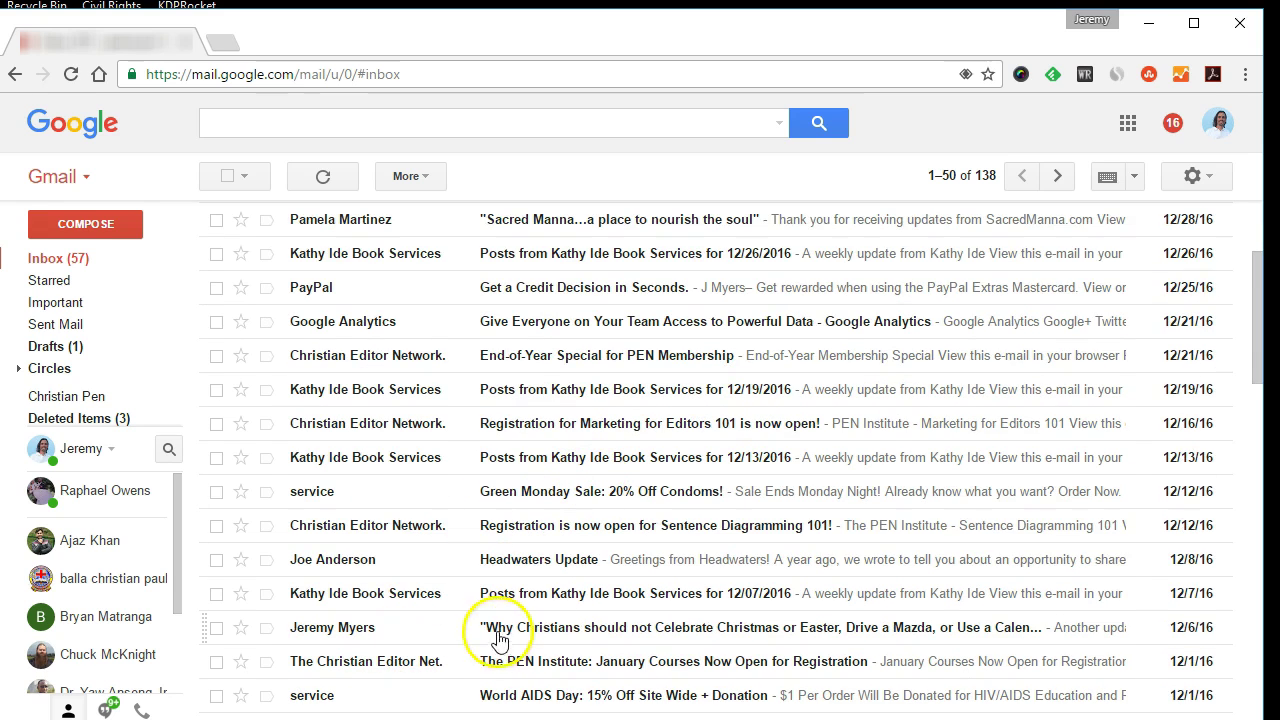
pyautogui.click(445, 630)
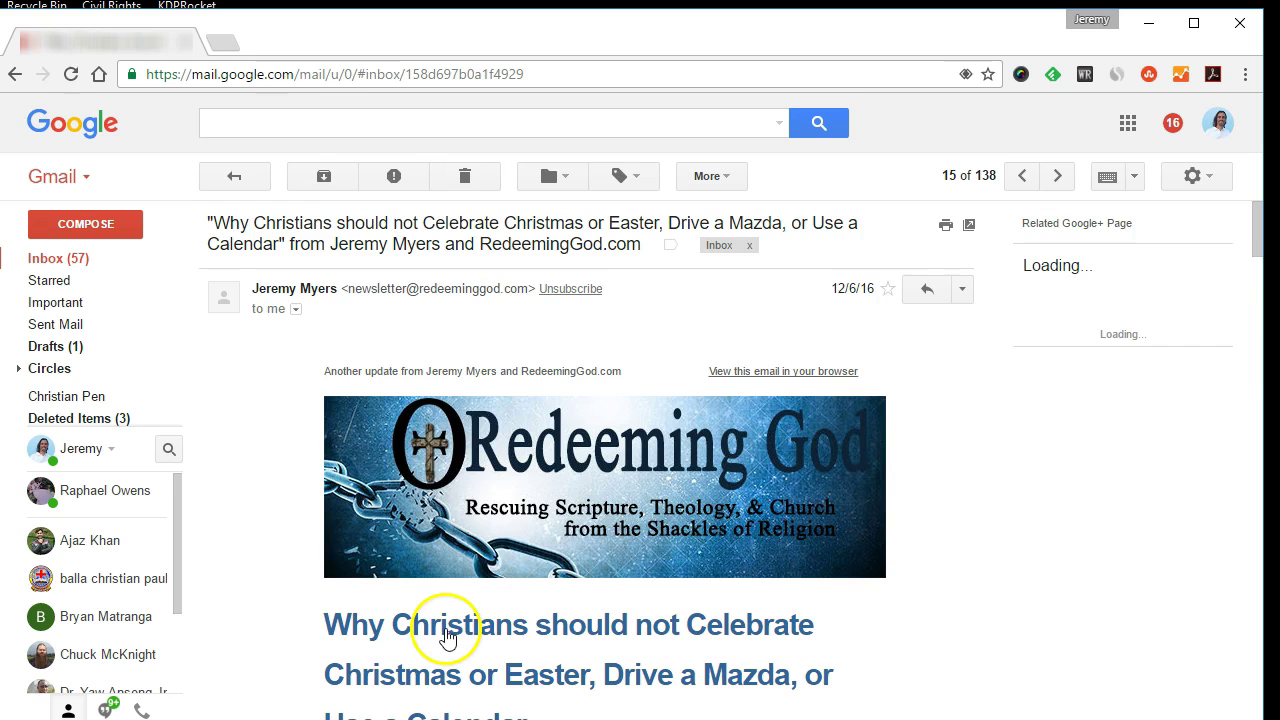
pyautogui.click(15, 74)
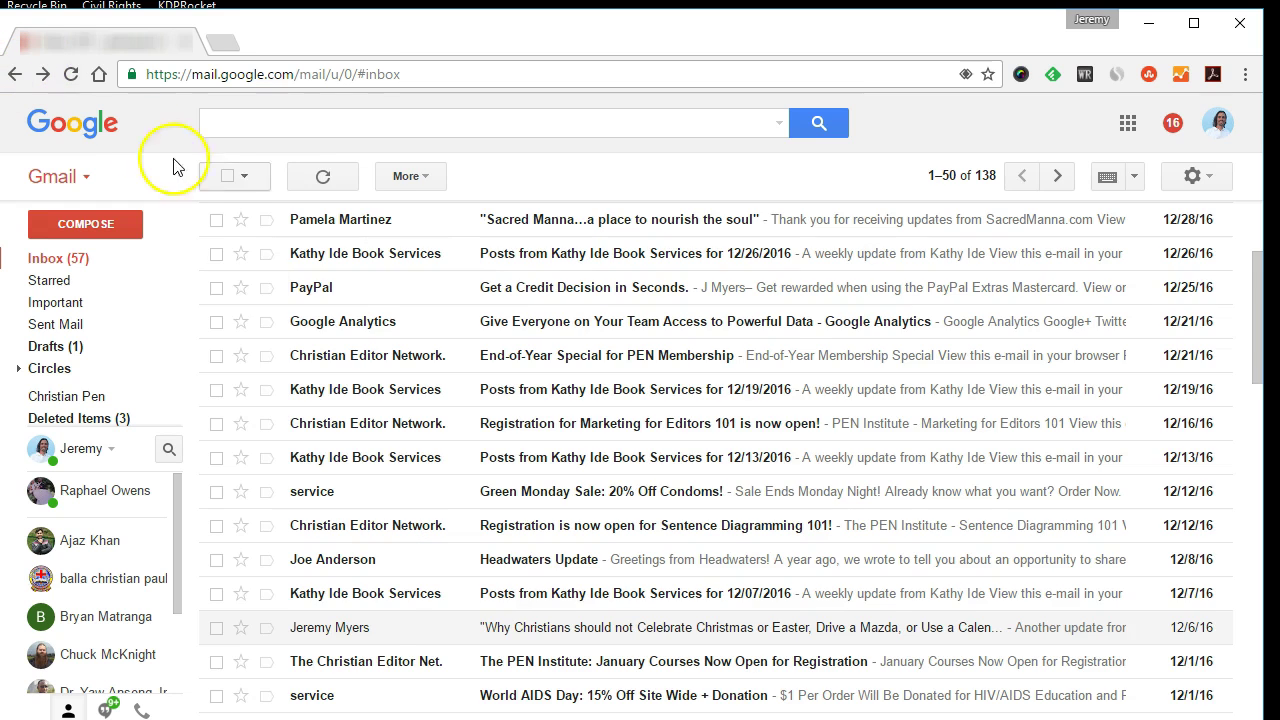
pyautogui.scroll(-2, 450, 615)
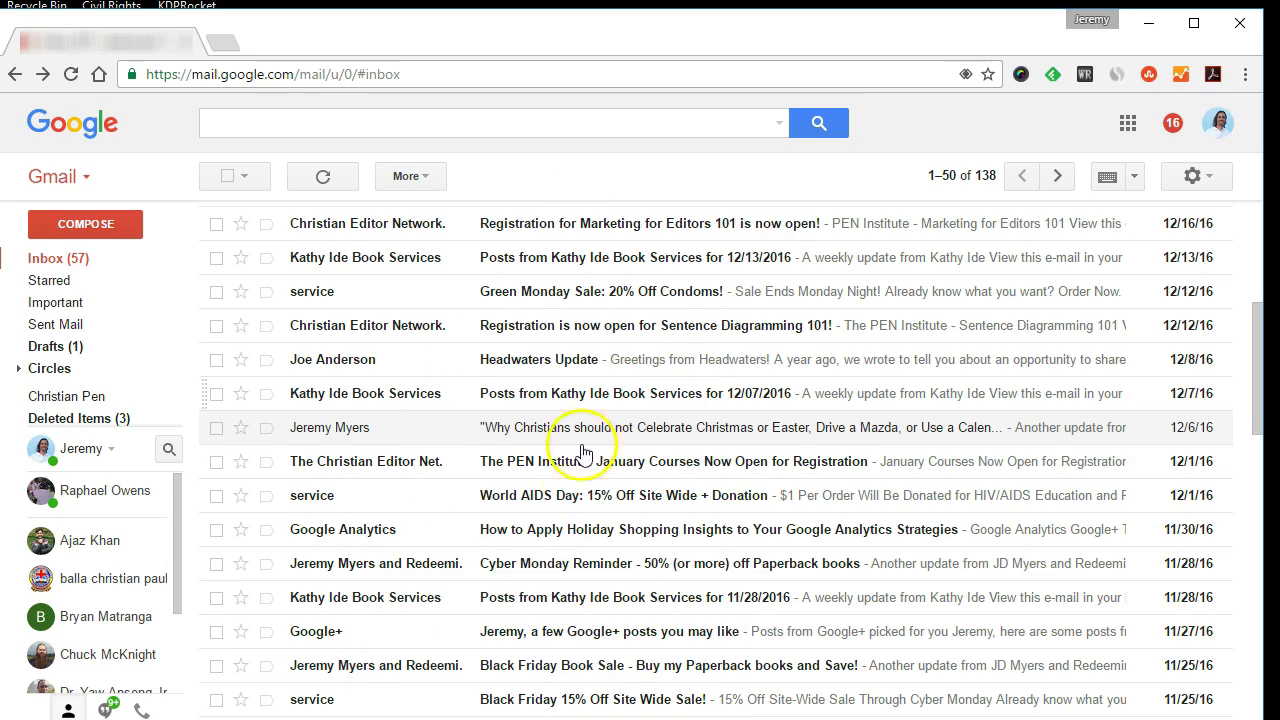
pyautogui.scroll(1, 580, 500)
pyautogui.scroll(2, 578, 505)
pyautogui.scroll(2, 580, 512)
pyautogui.scroll(-5, 580, 512)
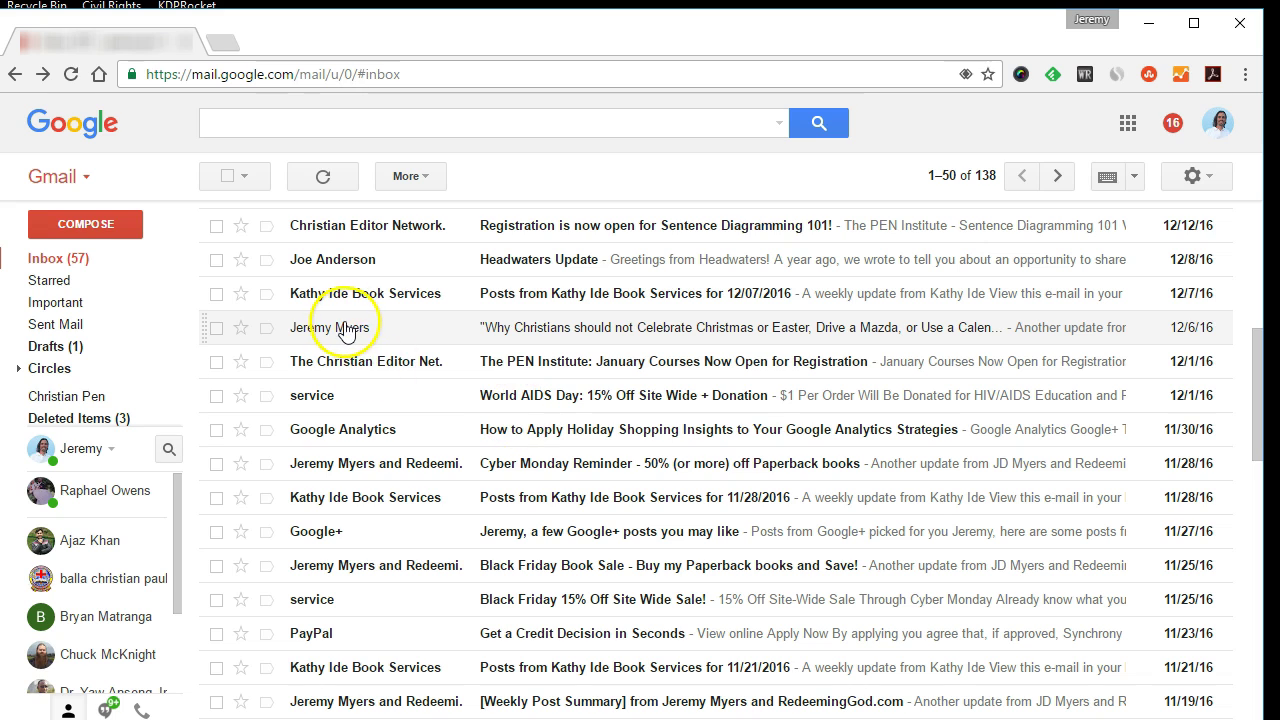
pyautogui.moveTo(329, 327)
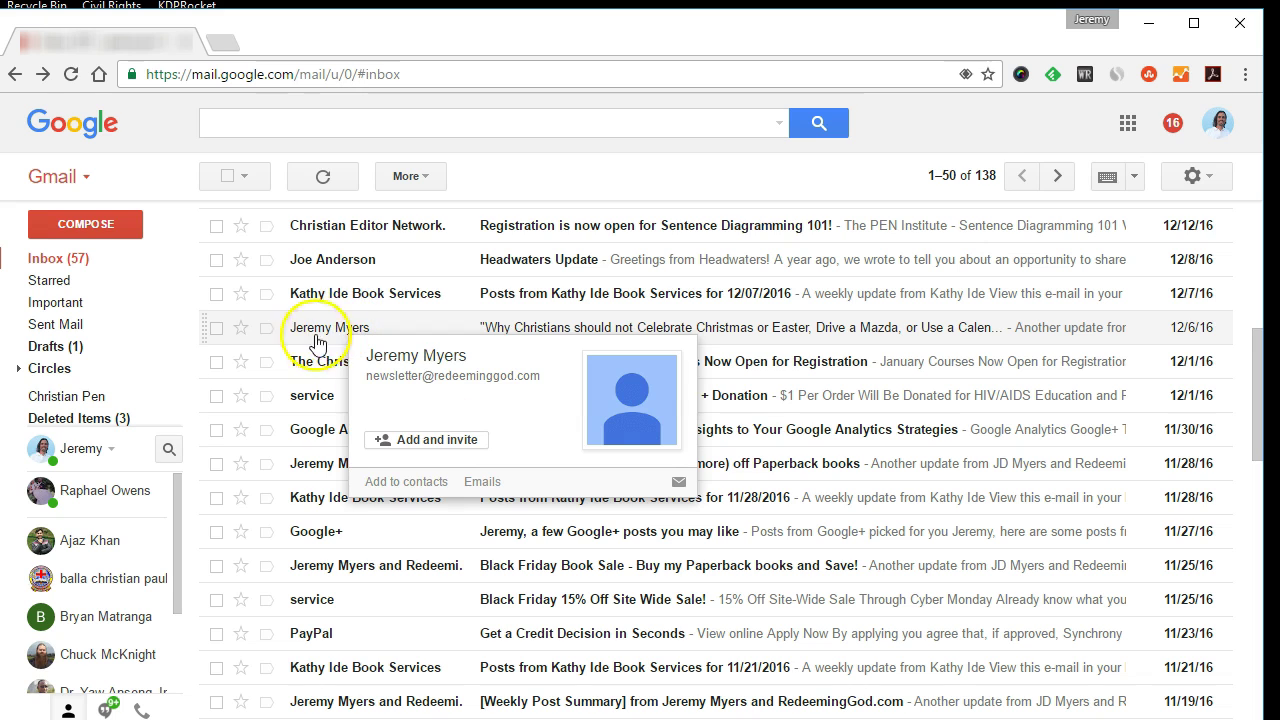
# - Drag the RedeemingGod newsletter into Primary and route that sender's future mail there
pyautogui.moveTo(345, 335)
pyautogui.mouseDown()
pyautogui.moveTo(286, 155)
pyautogui.moveTo(268, 235)
pyautogui.mouseUp()
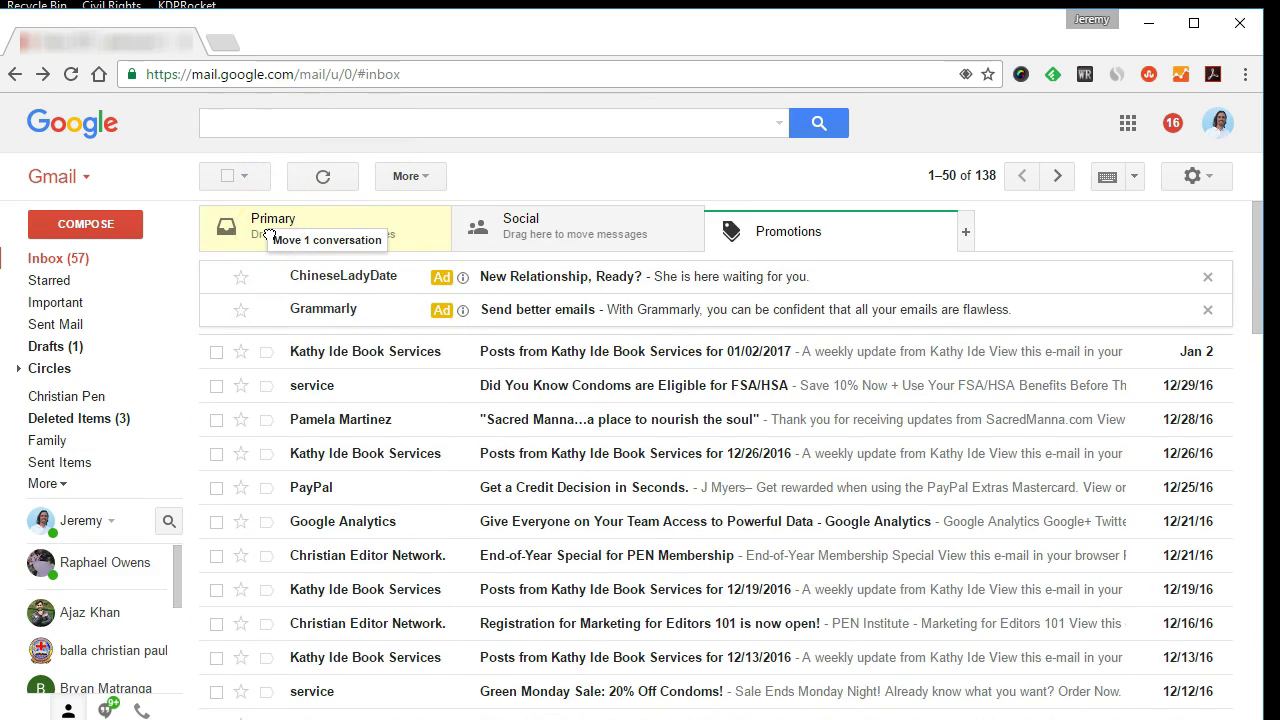
pyautogui.moveTo(268, 235); pyautogui.dragTo(270, 236)
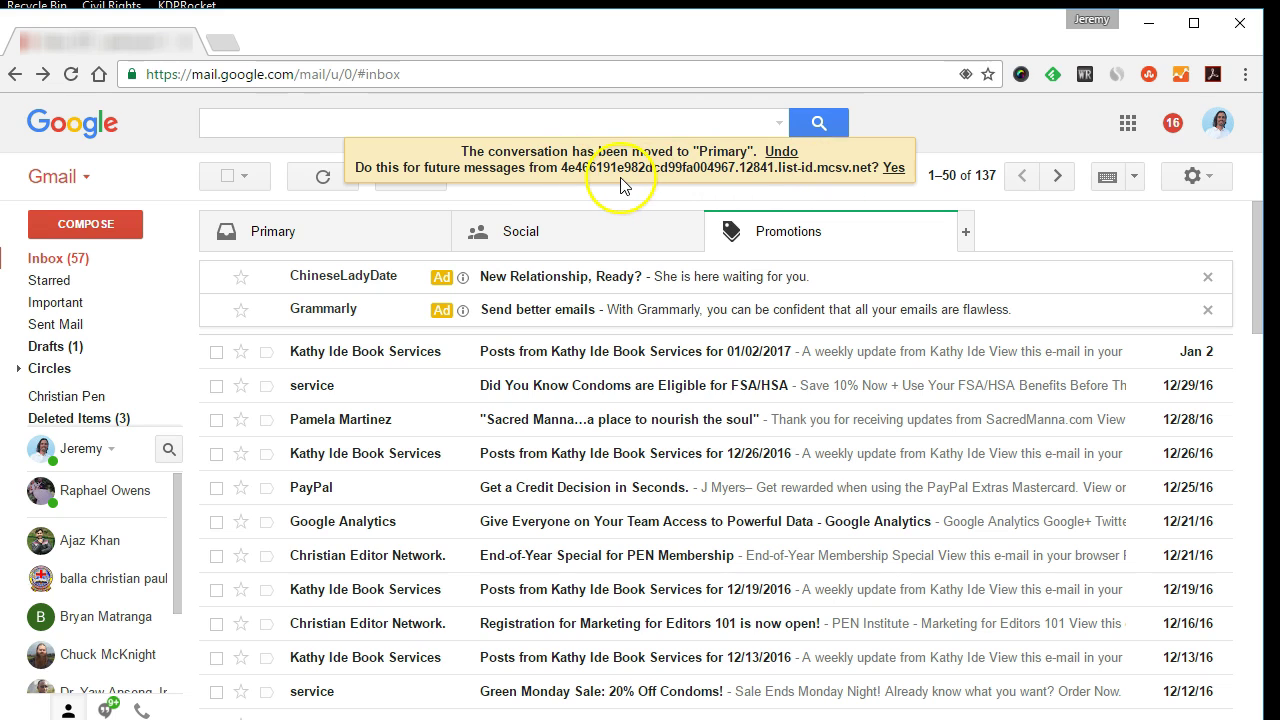
pyautogui.click(895, 170)
pyautogui.scroll(-2, 510, 488)
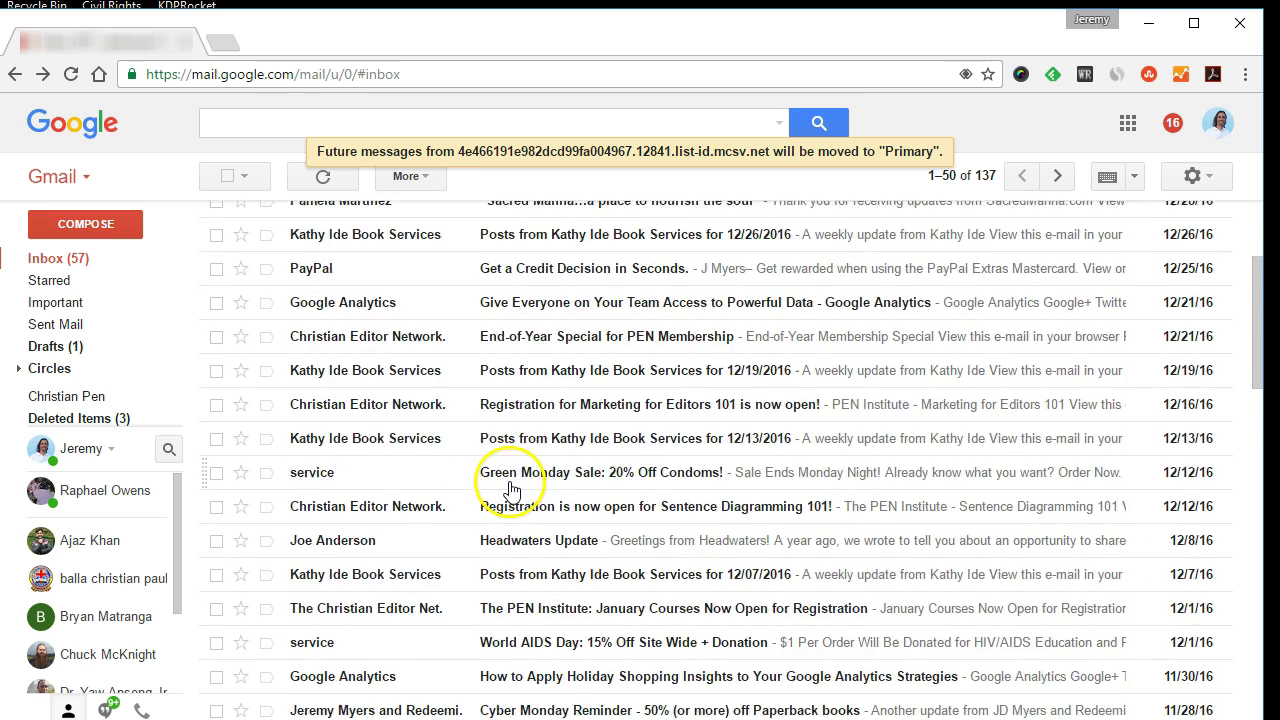
pyautogui.scroll(-3, 510, 488)
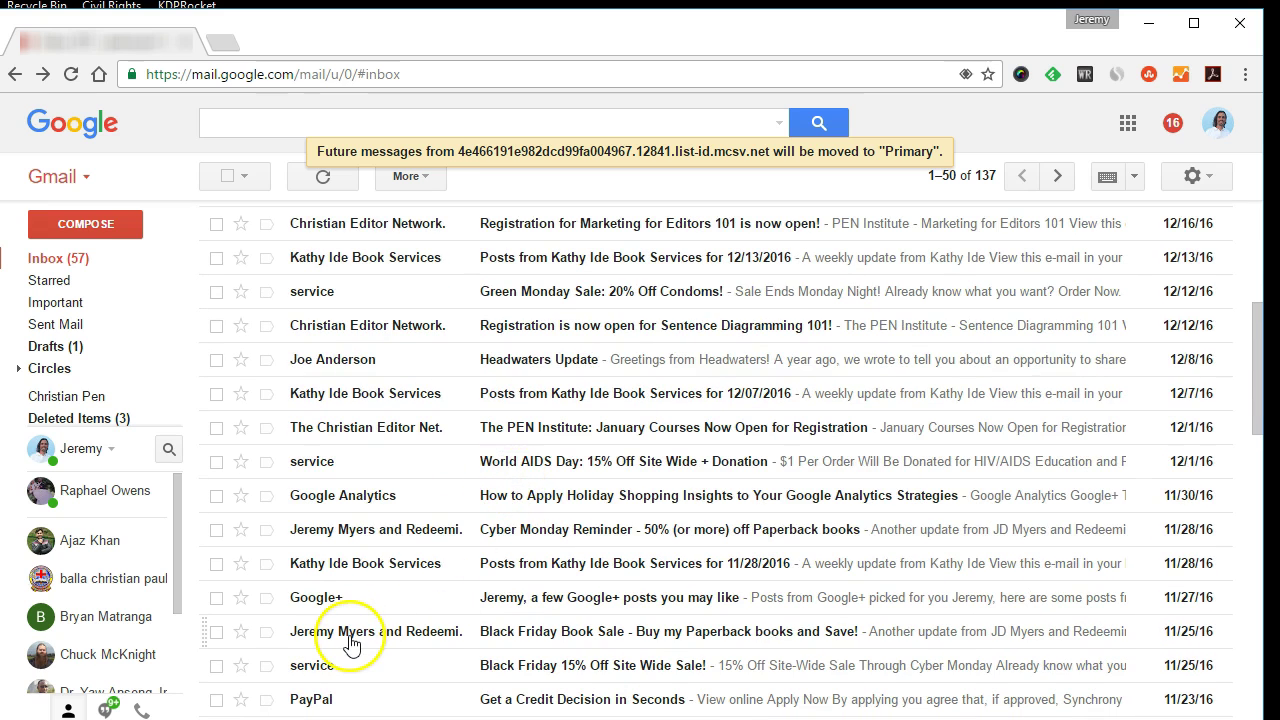
pyautogui.moveTo(376, 710)
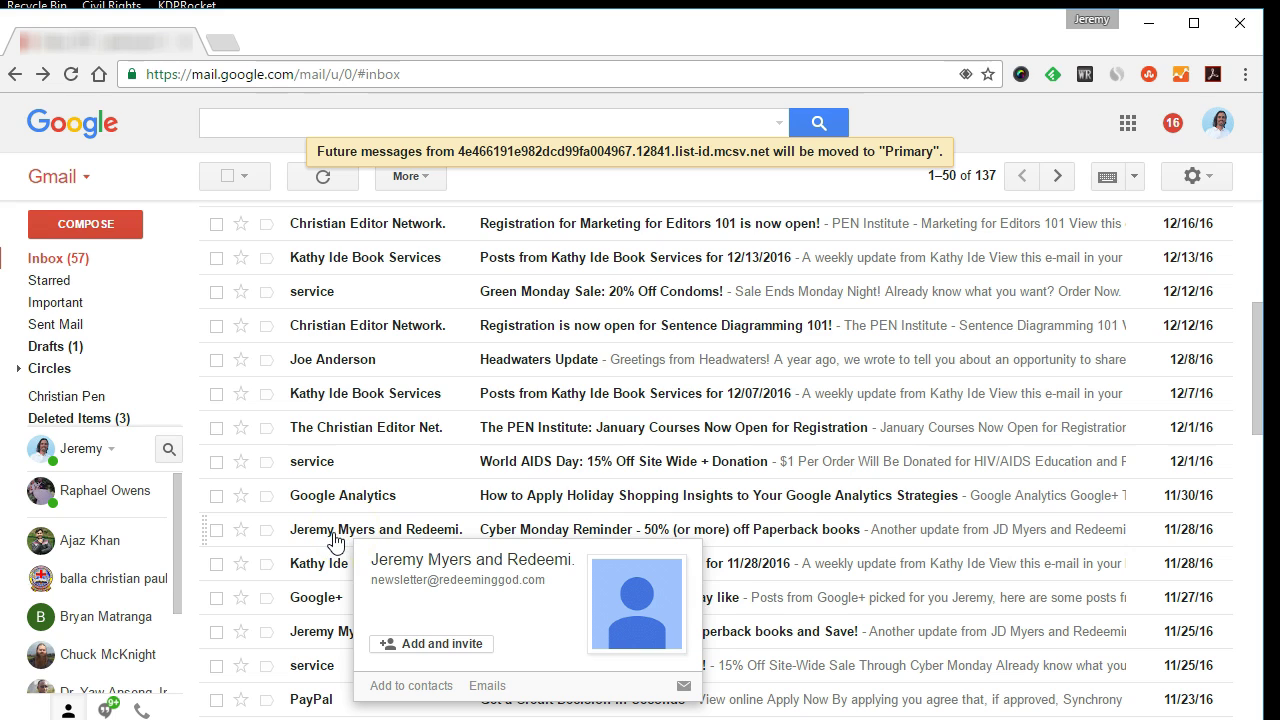
# - Move the Cyber Monday Reminder newsletter to Primary, including that sender's future messages
pyautogui.moveTo(333, 541); pyautogui.dragTo(350, 105)
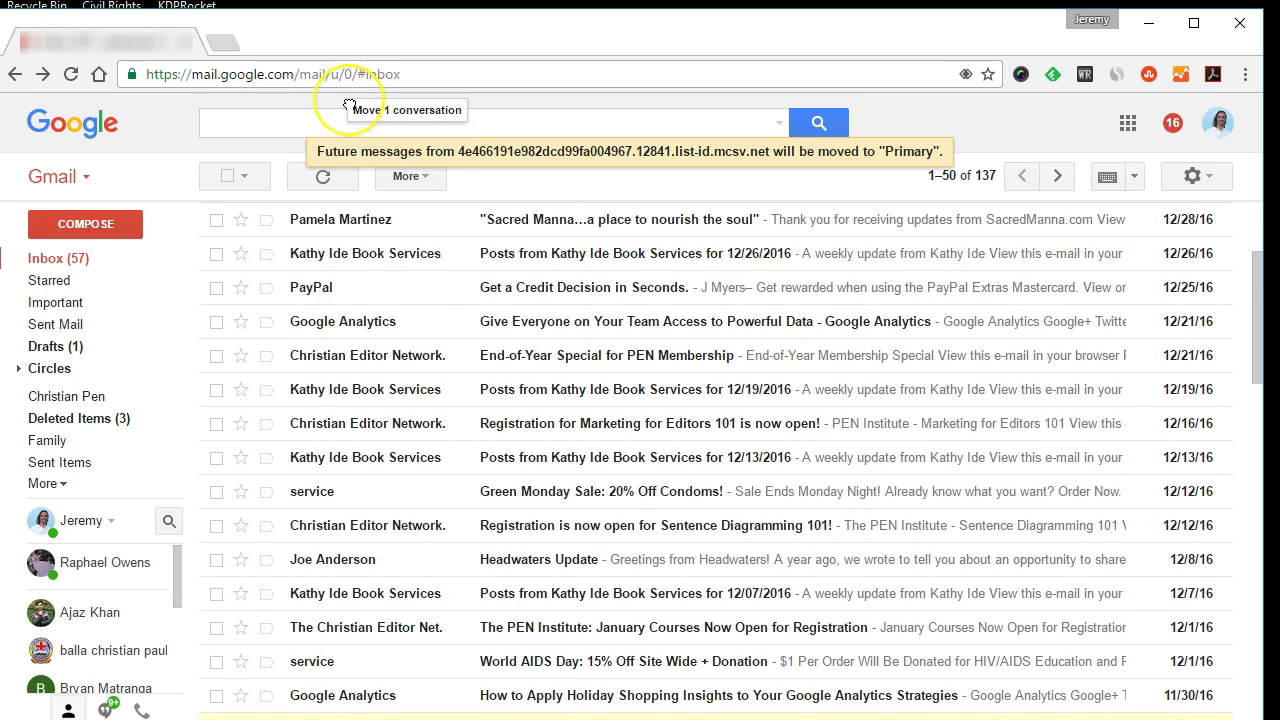
pyautogui.moveTo(350, 105)
pyautogui.mouseDown()
pyautogui.moveTo(303, 228)
pyautogui.moveTo(290, 230)
pyautogui.mouseUp()
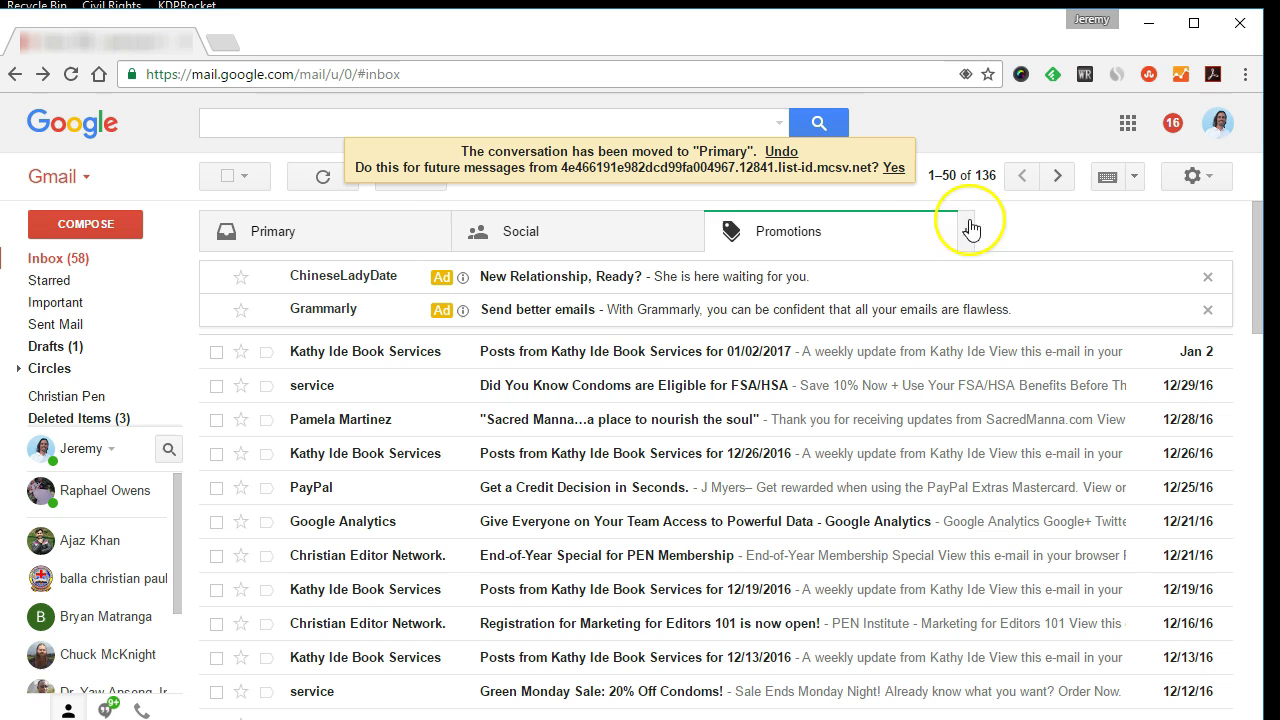
pyautogui.click(894, 168)
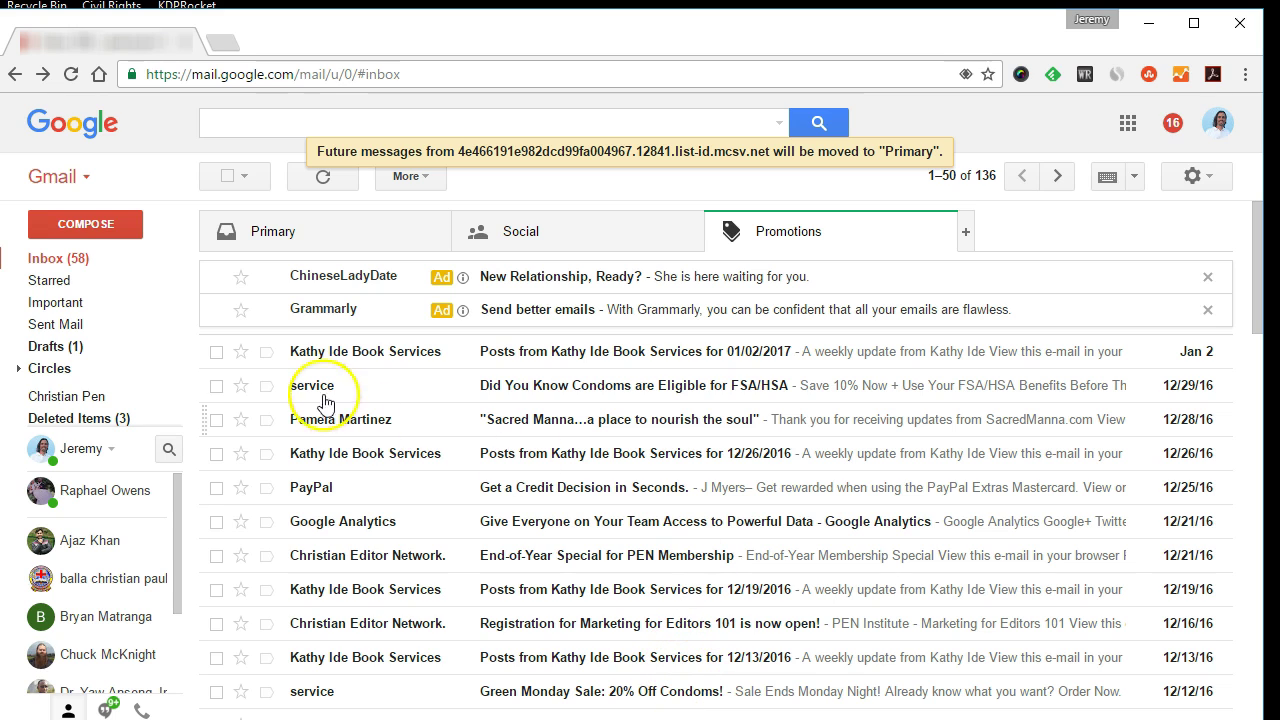
# - Uncheck Promotions and Social in Configure inbox and save the inbox tab settings
pyautogui.click(1221, 179)
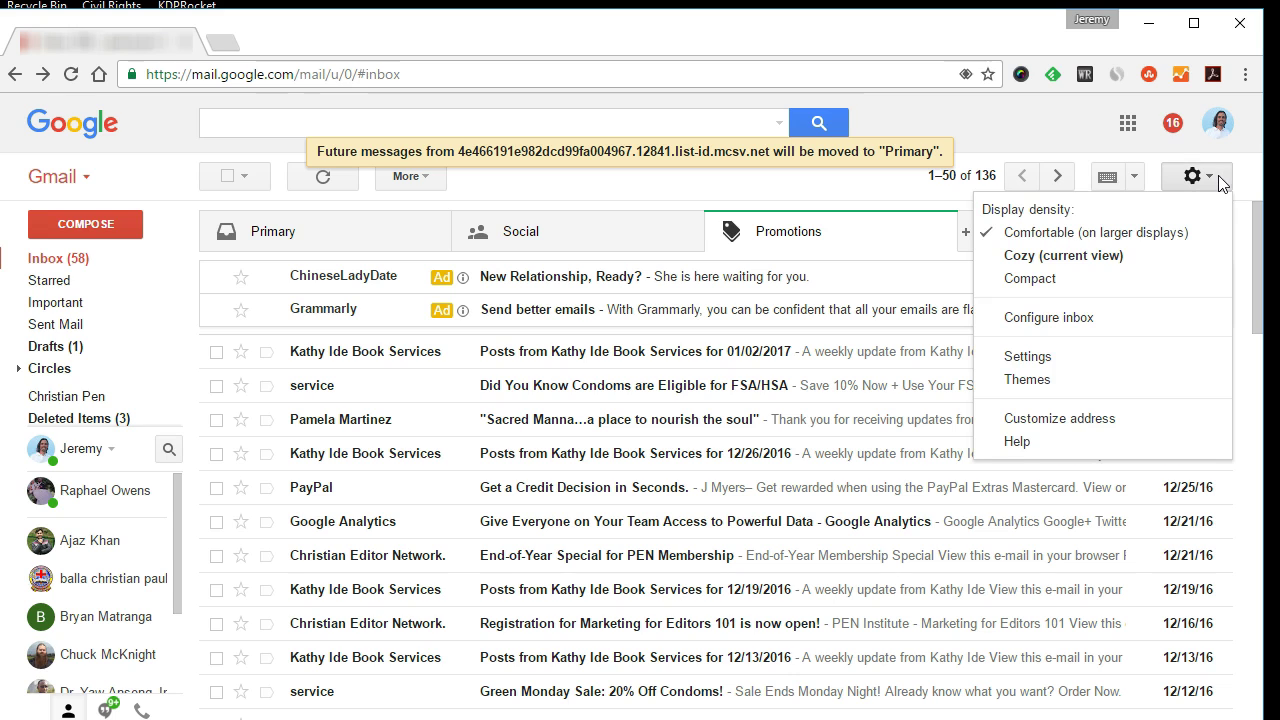
pyautogui.click(1048, 320)
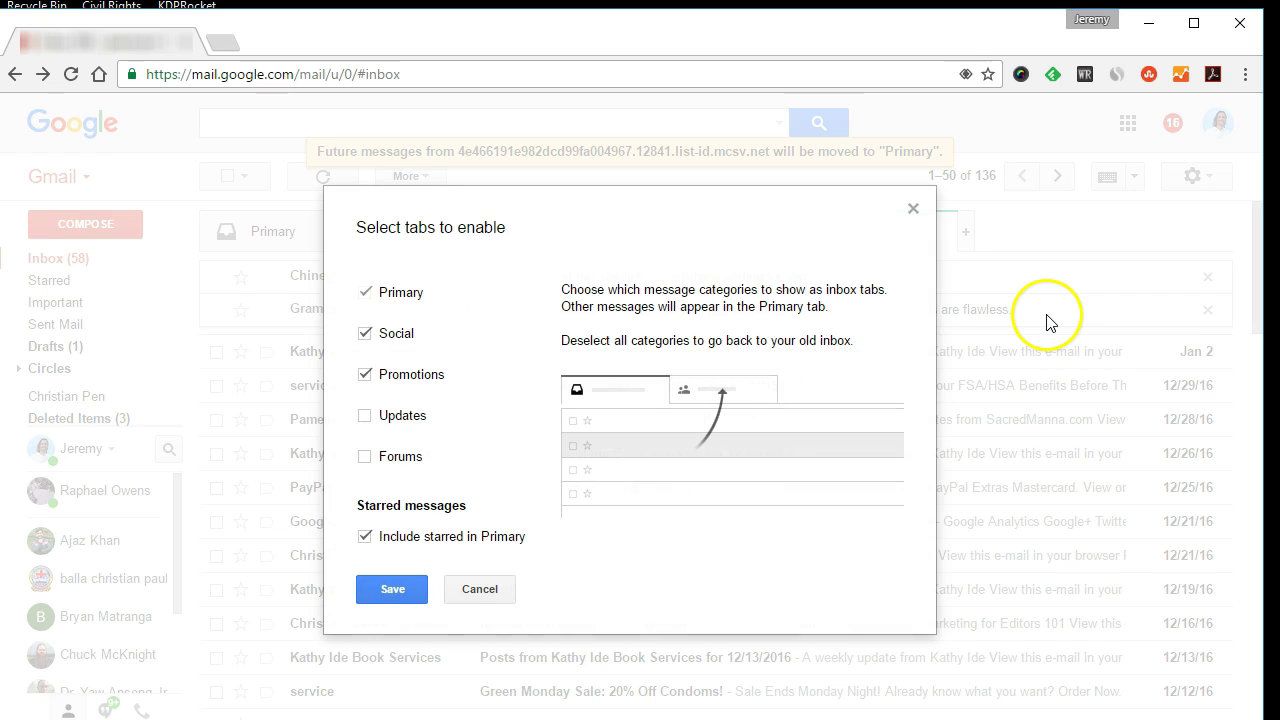
pyautogui.click(362, 375)
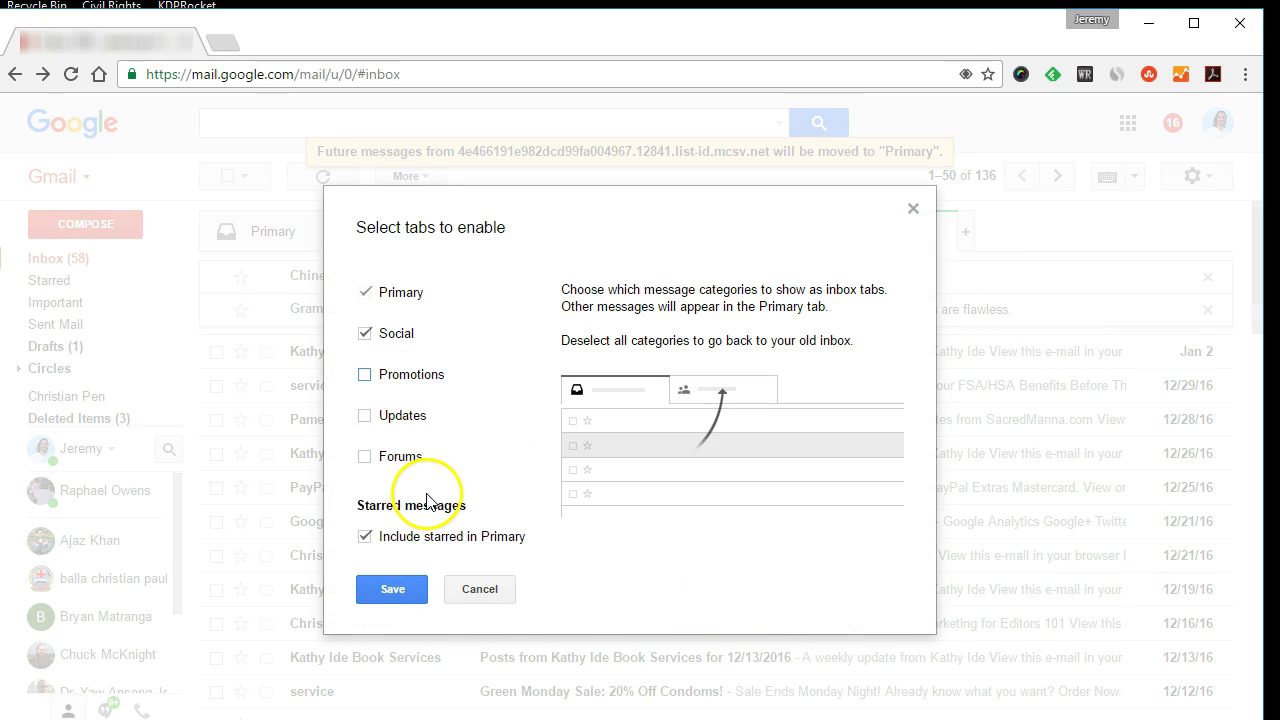
pyautogui.click(371, 343)
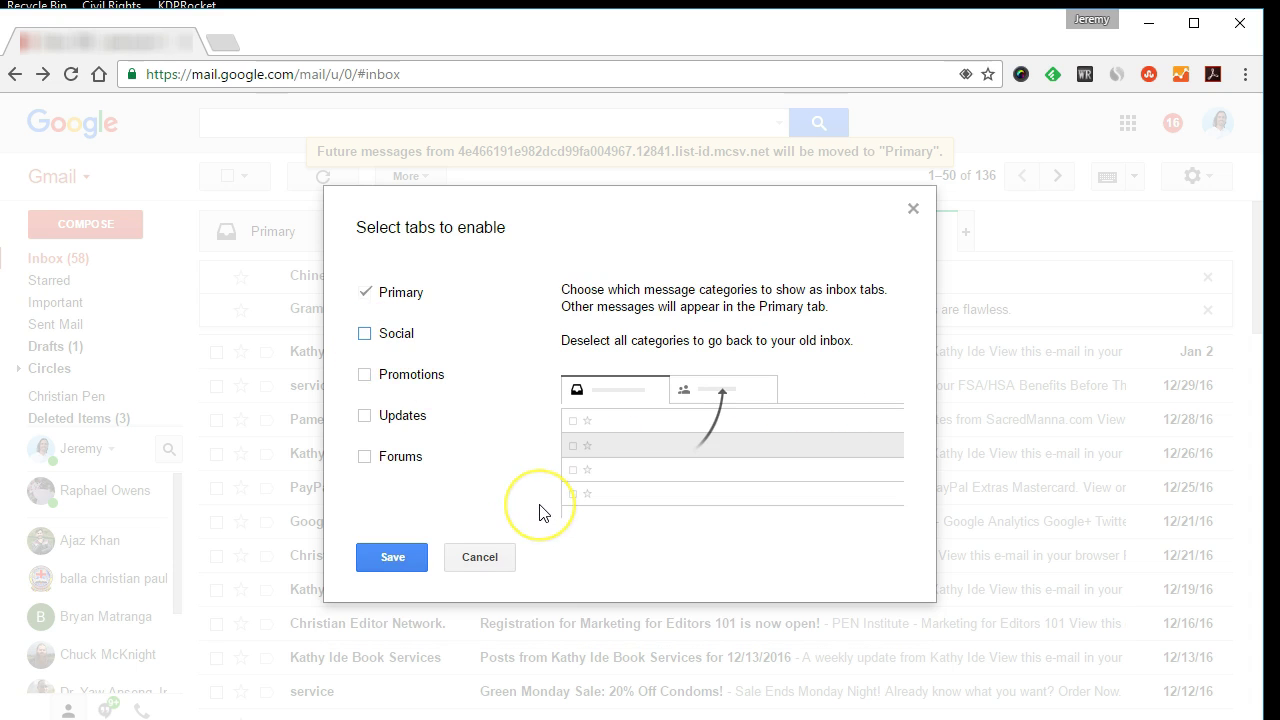
pyautogui.click(402, 555)
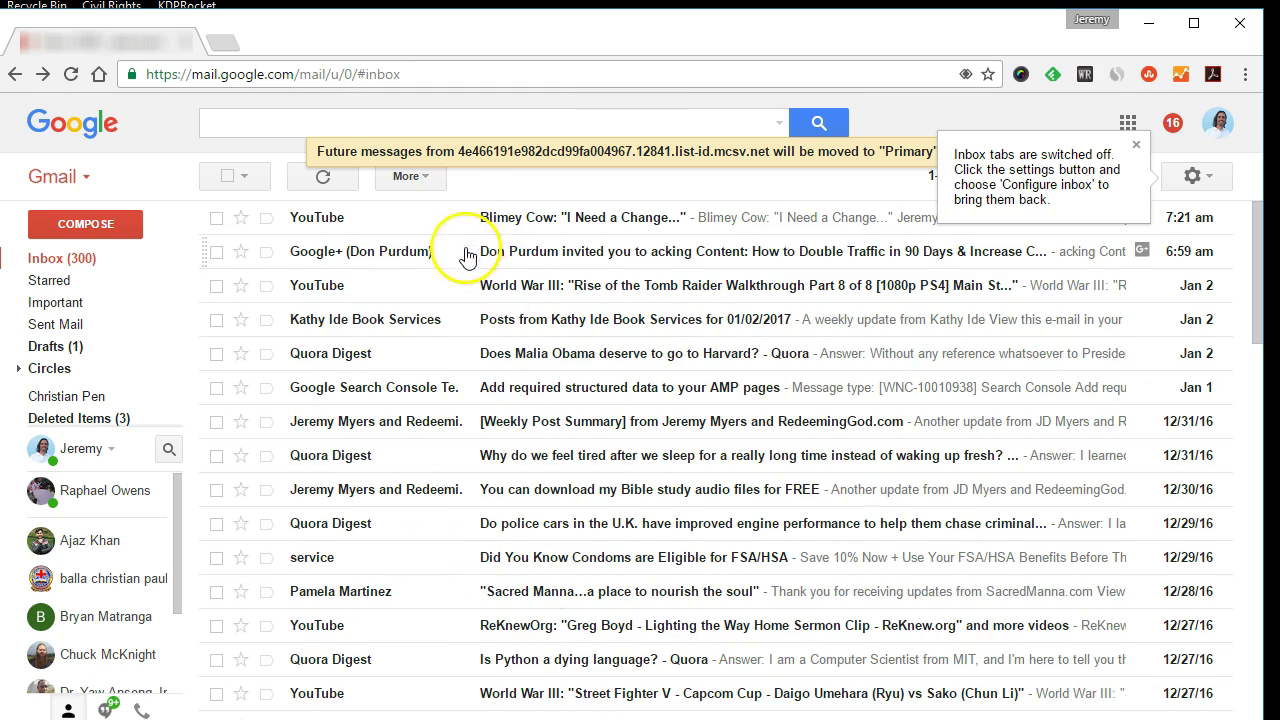
pyautogui.scroll(-3, 455, 350)
pyautogui.scroll(-4, 450, 370)
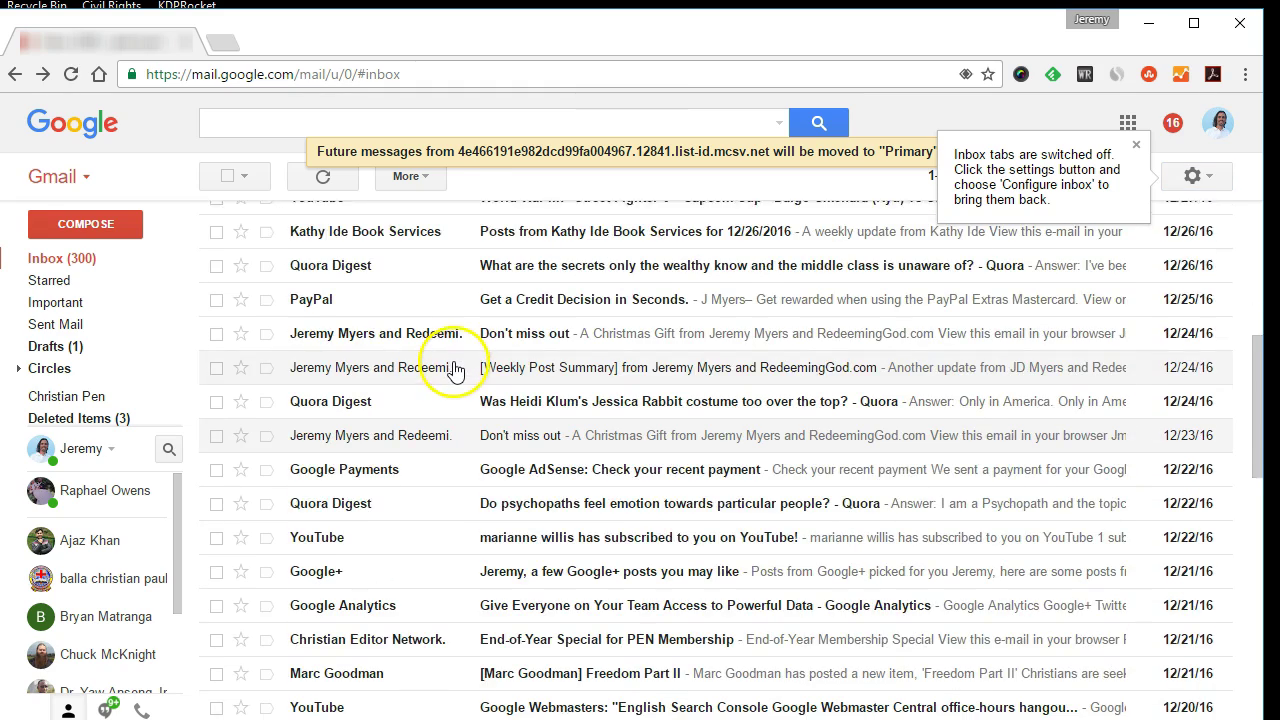
pyautogui.scroll(7, 450, 372)
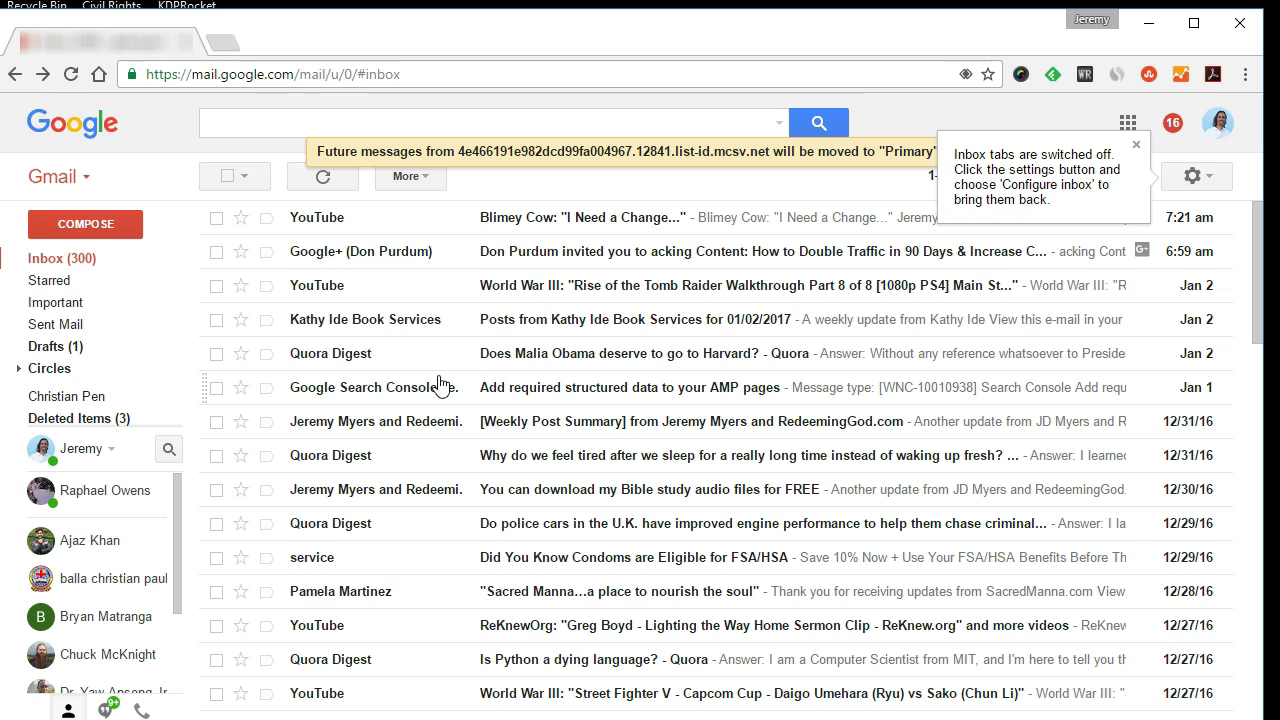
pyautogui.scroll(-2, 440, 383)
pyautogui.scroll(-2, 455, 390)
pyautogui.scroll(-1, 455, 390)
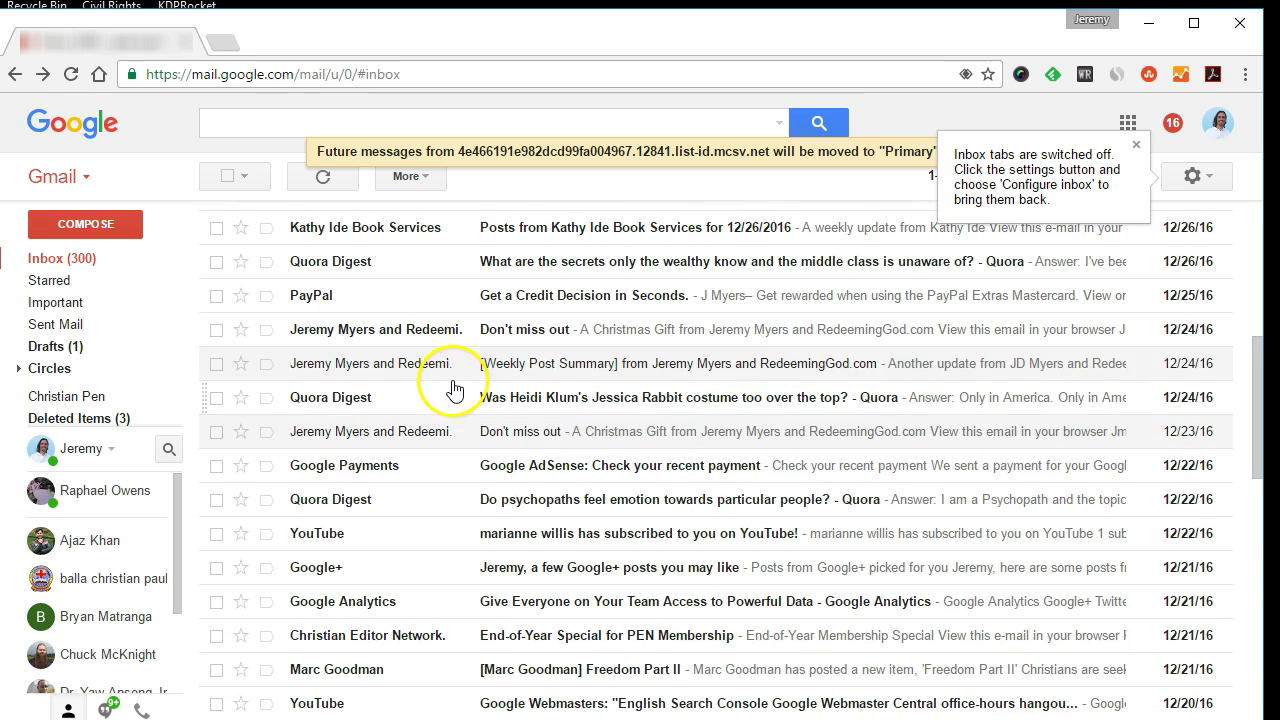
pyautogui.click(441, 475)
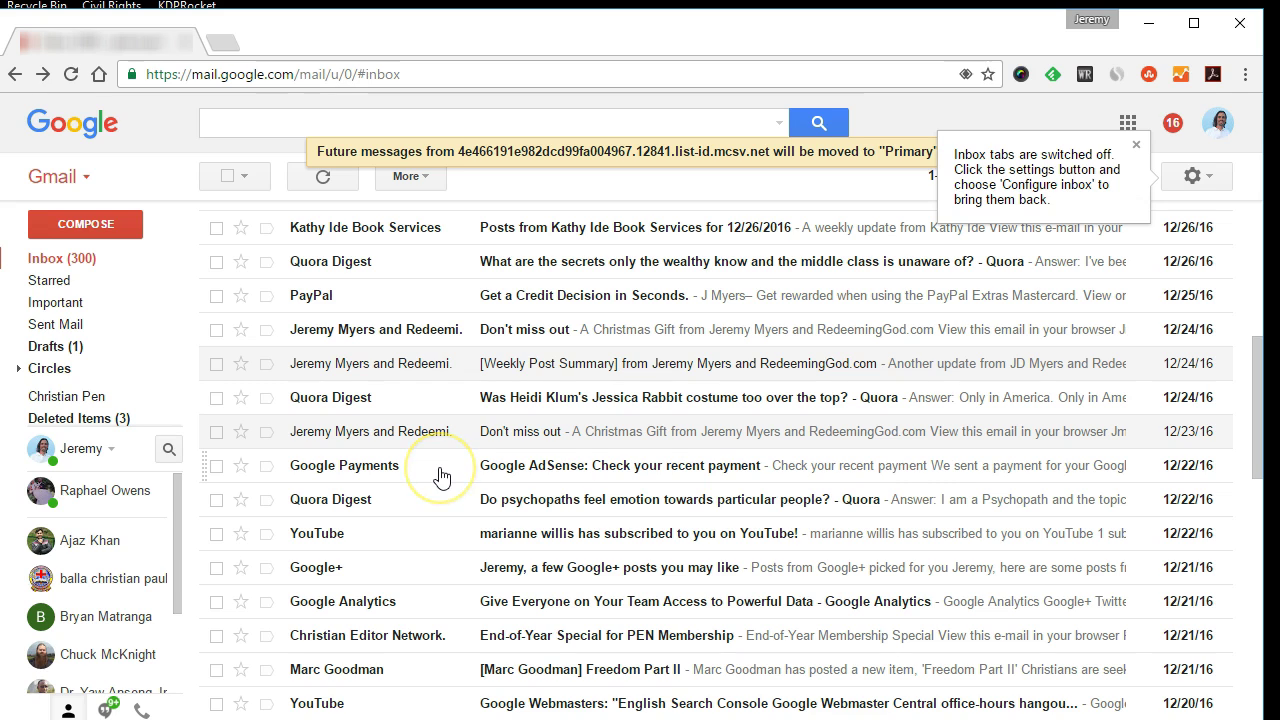
pyautogui.click(440, 471)
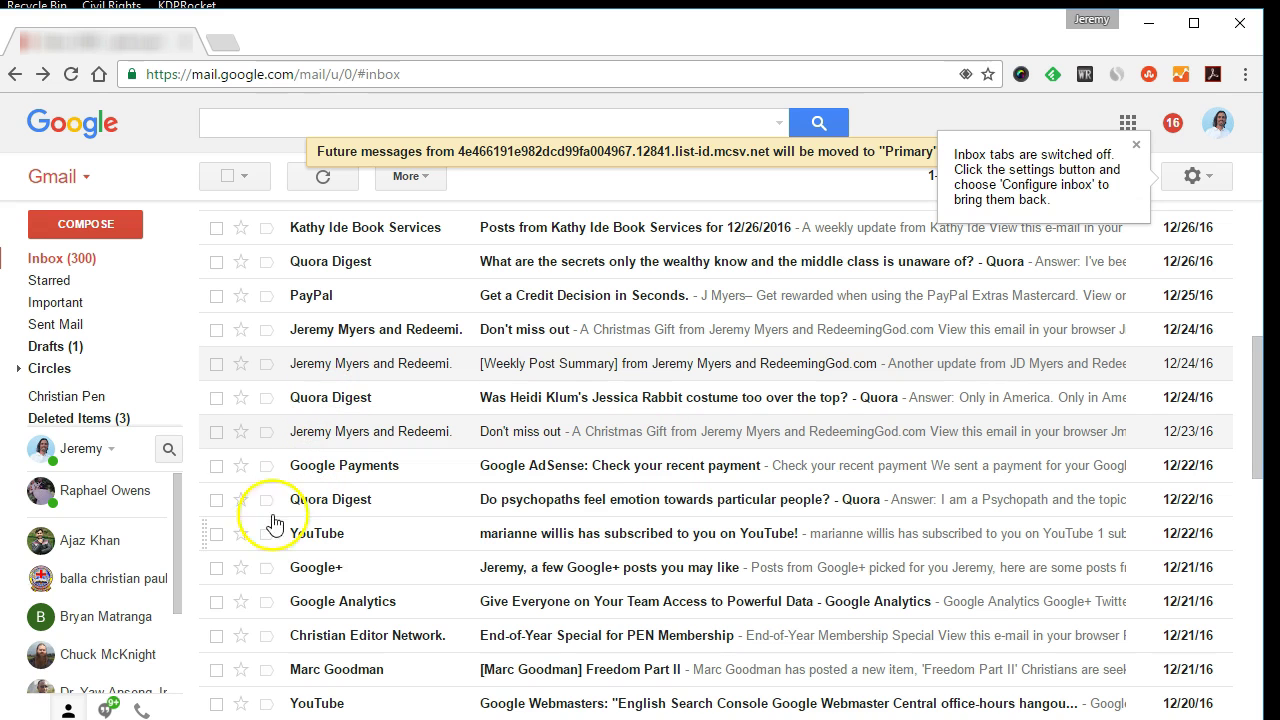
pyautogui.scroll(2, 532, 628)
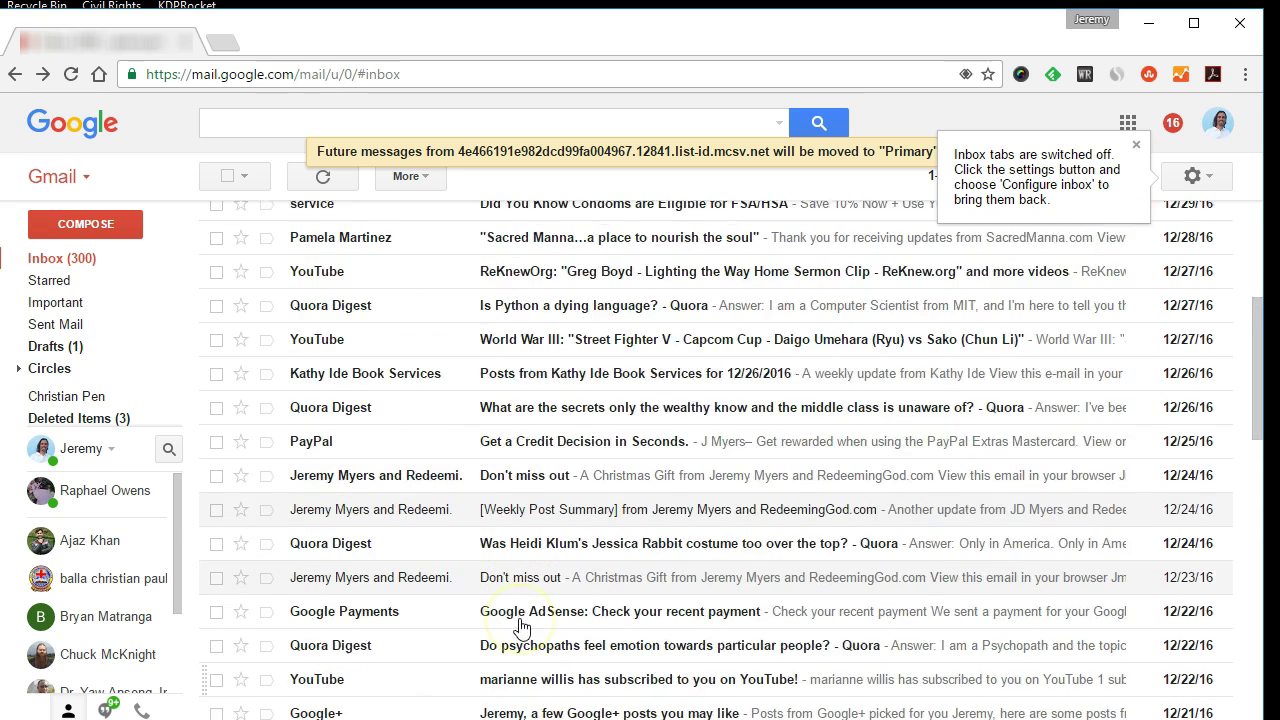
pyautogui.click(527, 607)
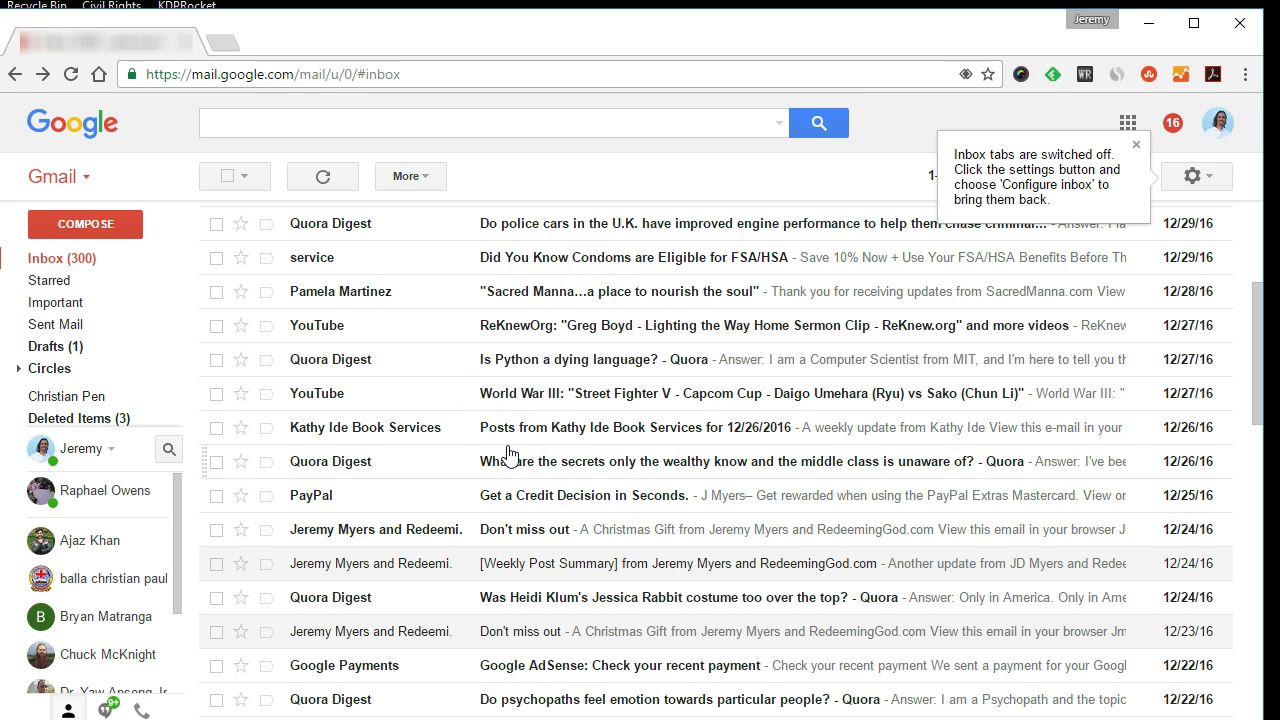
pyautogui.click(536, 485)
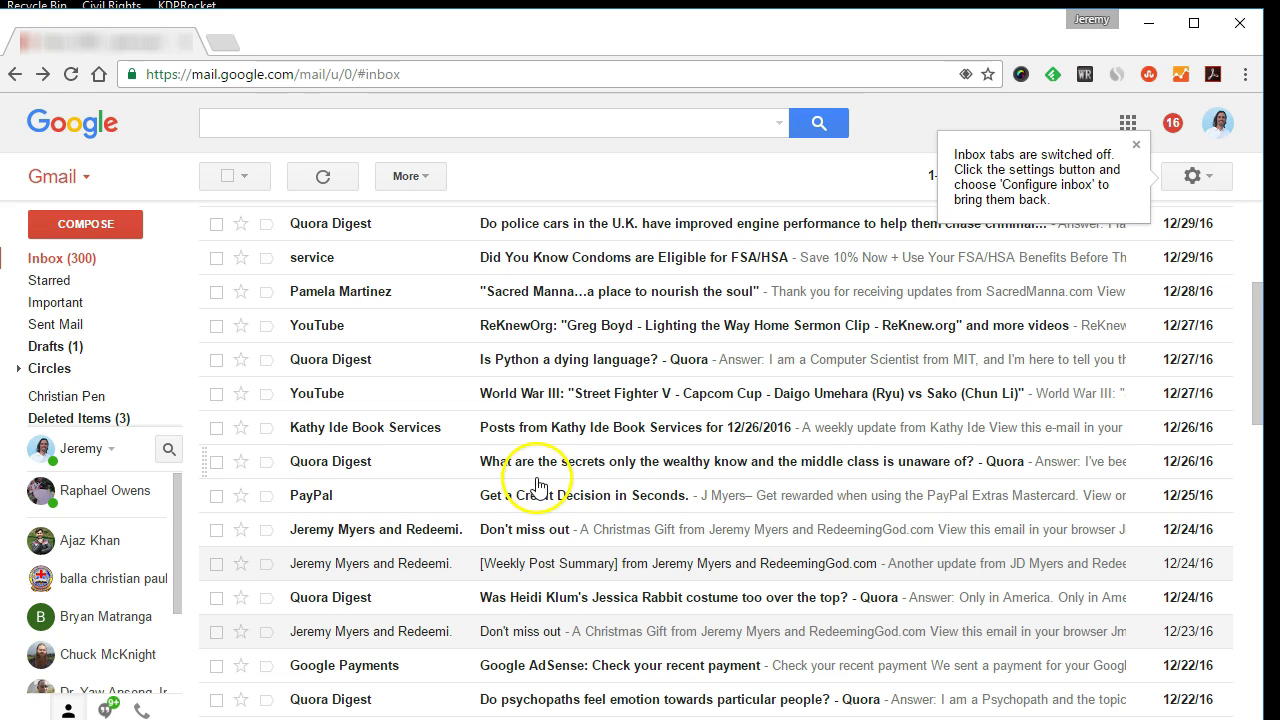